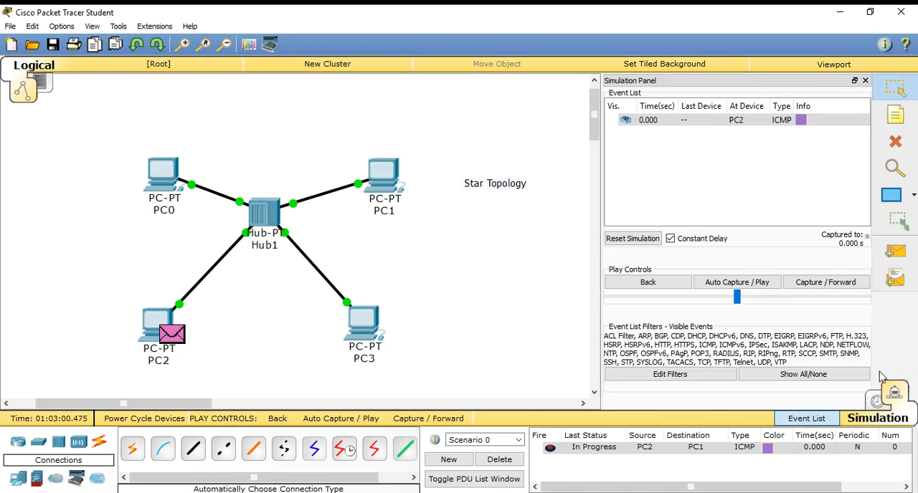
Run the PC2-to-PC1 ICMP simulation automatically at a faster play speed, and close the event list.
{"action": "left_click", "coordinate": [759, 286]}
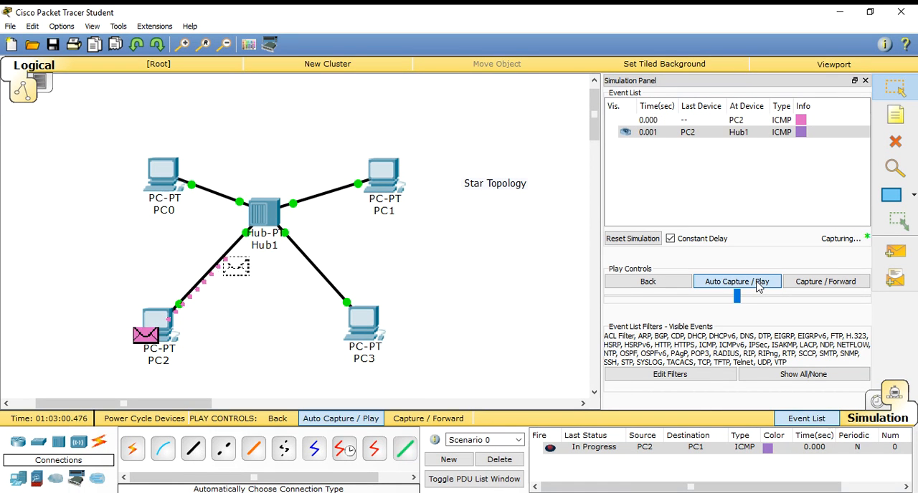
{"action": "left_click_drag", "start_coordinate": [744, 301], "coordinate": [765, 302]}
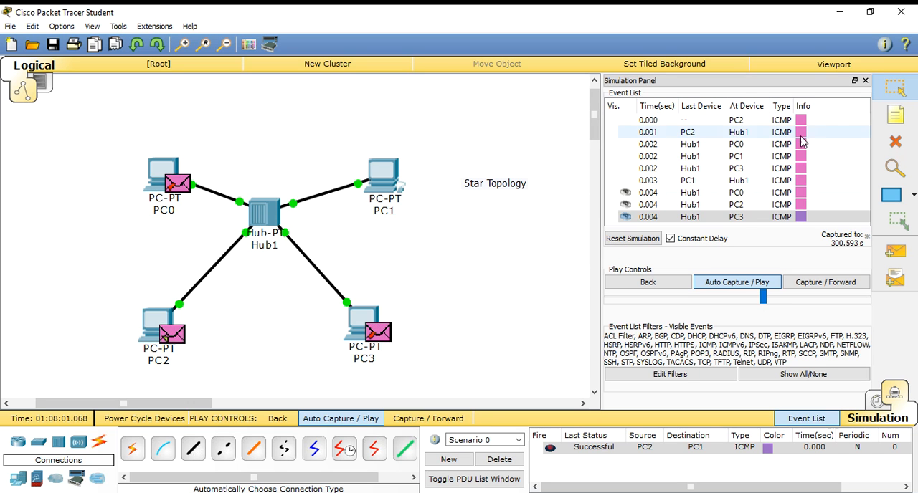
{"action": "left_click", "coordinate": [865, 81]}
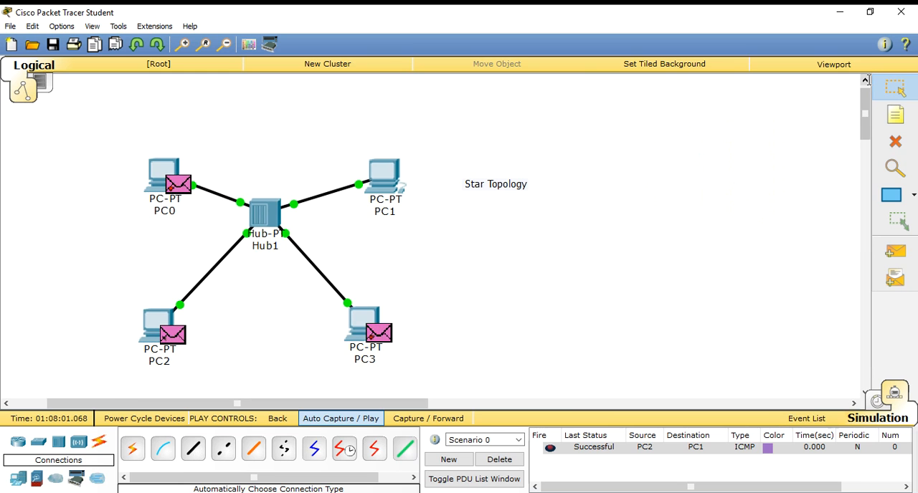
Delete the entire hub-based star topology, including its four PCs and the text note, from the workspace.
{"action": "left_click", "coordinate": [895, 114]}
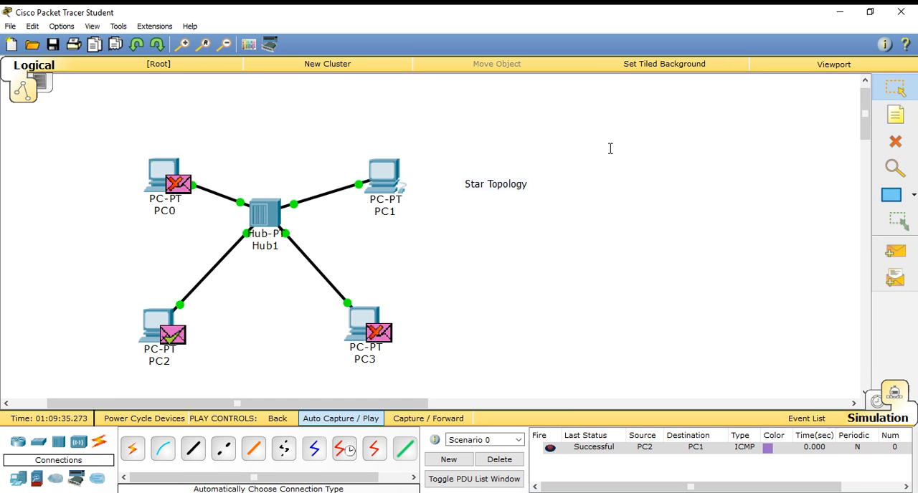
{"action": "left_click_drag", "start_coordinate": [579, 132], "coordinate": [41, 373]}
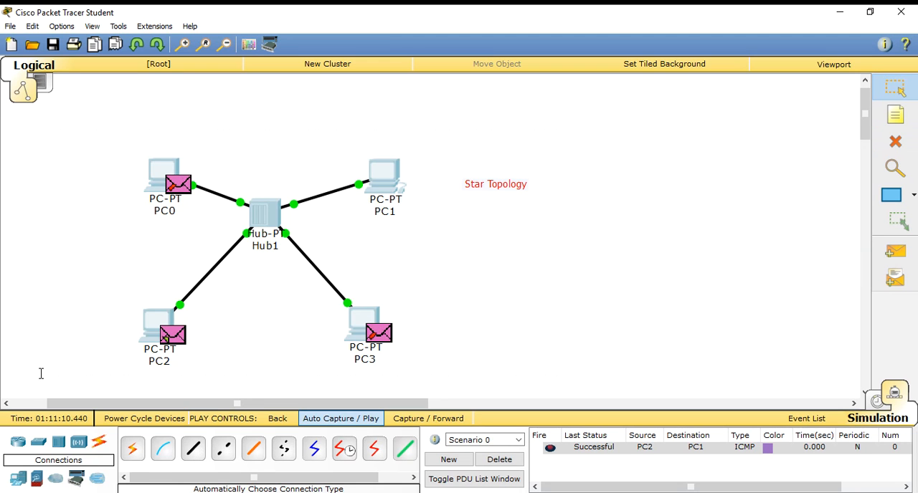
{"action": "key", "text": "Delete"}
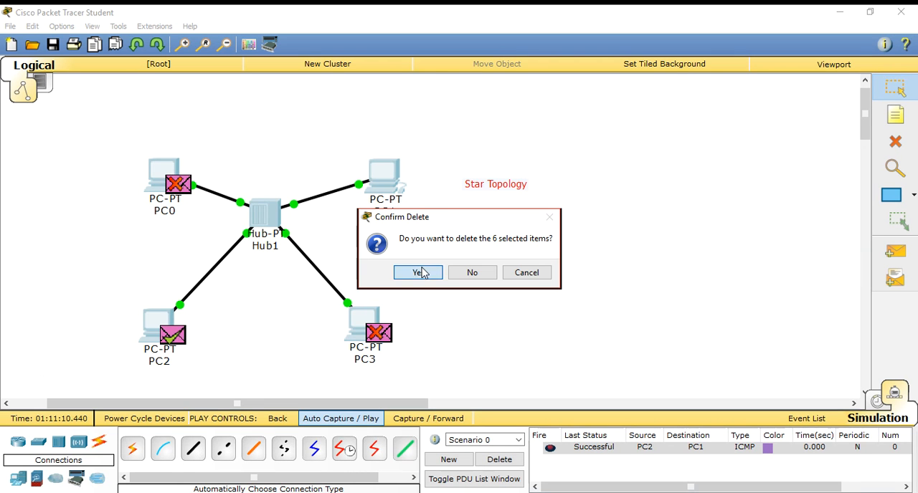
{"action": "left_click", "coordinate": [420, 273]}
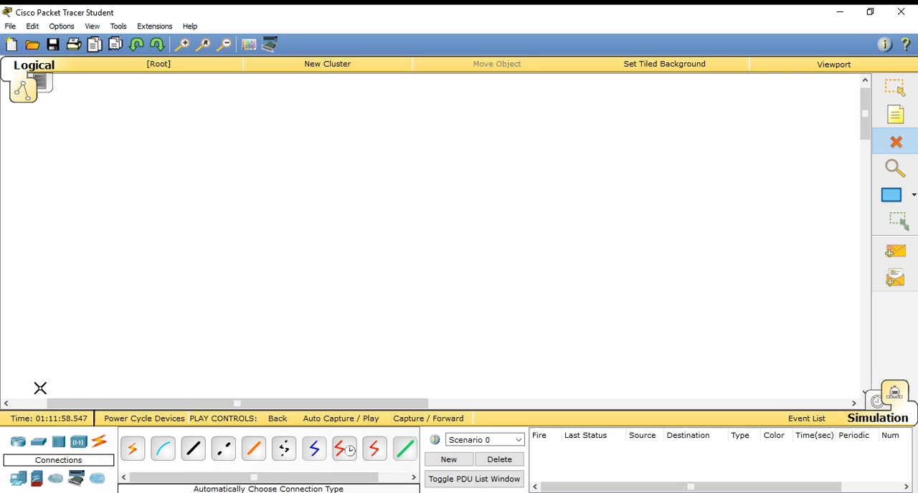
Place a 2950-24 switch in the upper-middle area of the empty workspace.
{"action": "left_click", "coordinate": [37, 446]}
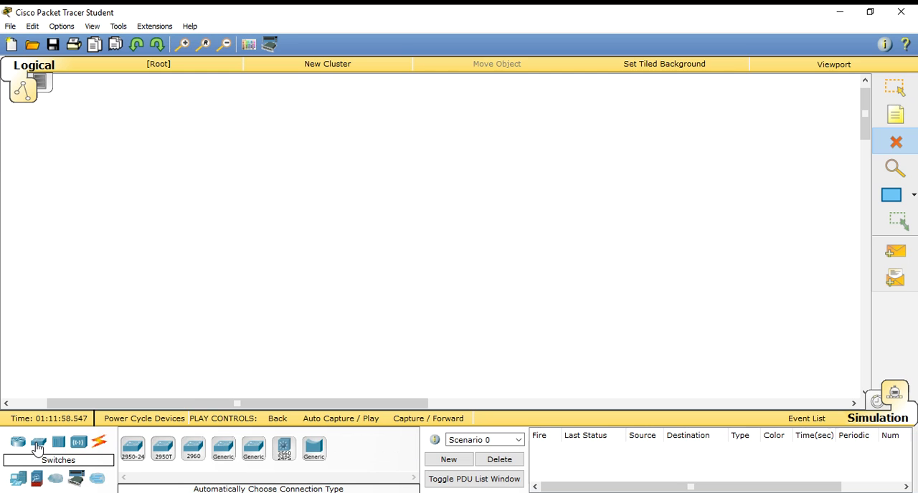
{"action": "left_click", "coordinate": [134, 458]}
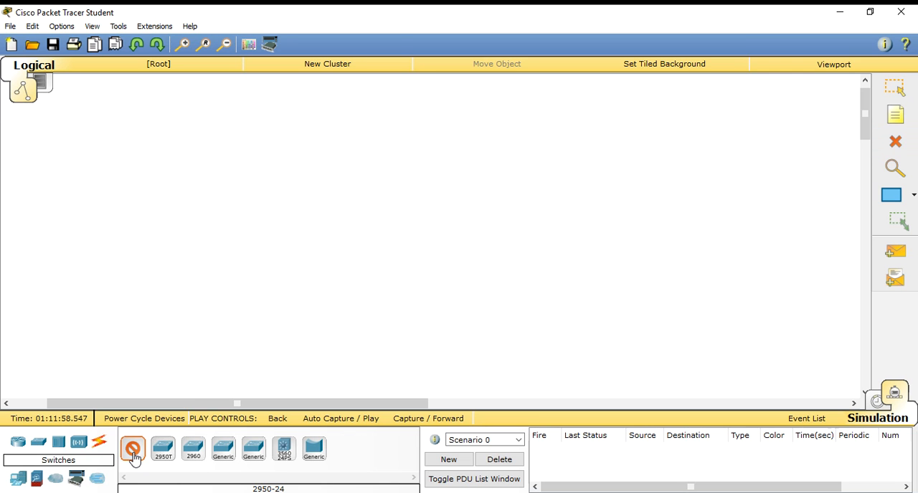
{"action": "left_click", "coordinate": [136, 456]}
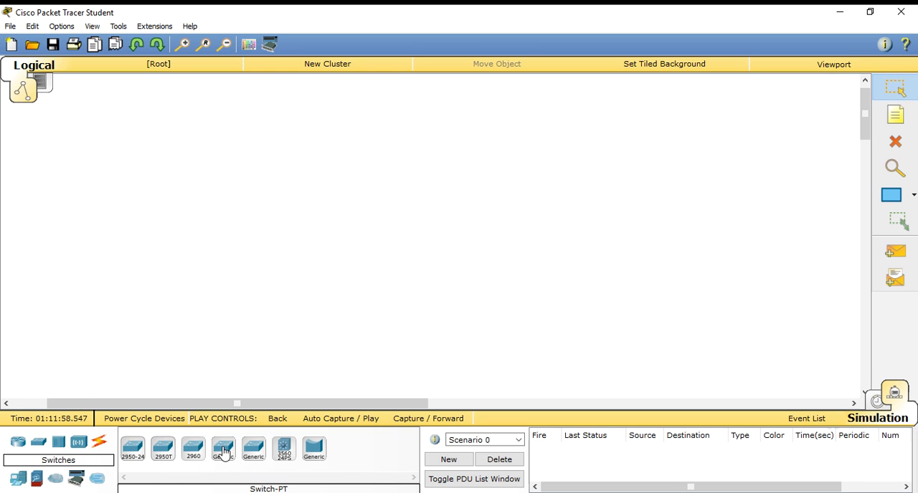
{"action": "left_click", "coordinate": [129, 459]}
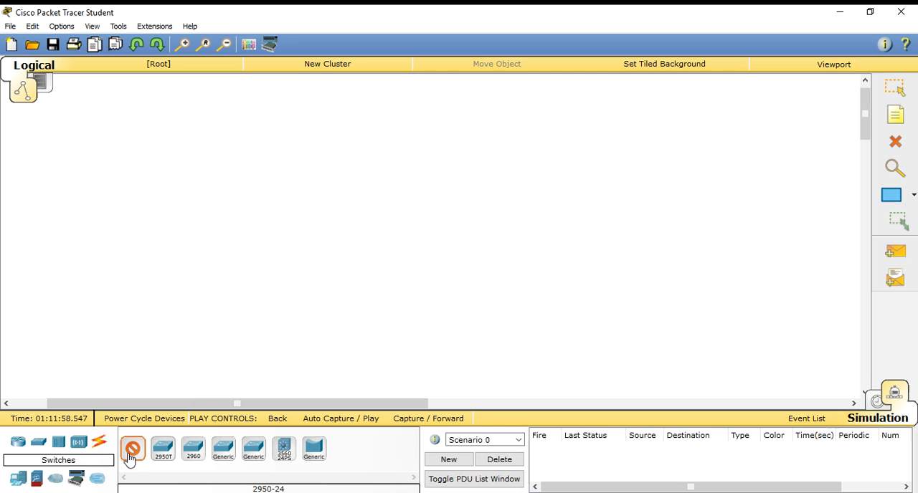
{"action": "left_click", "coordinate": [246, 187]}
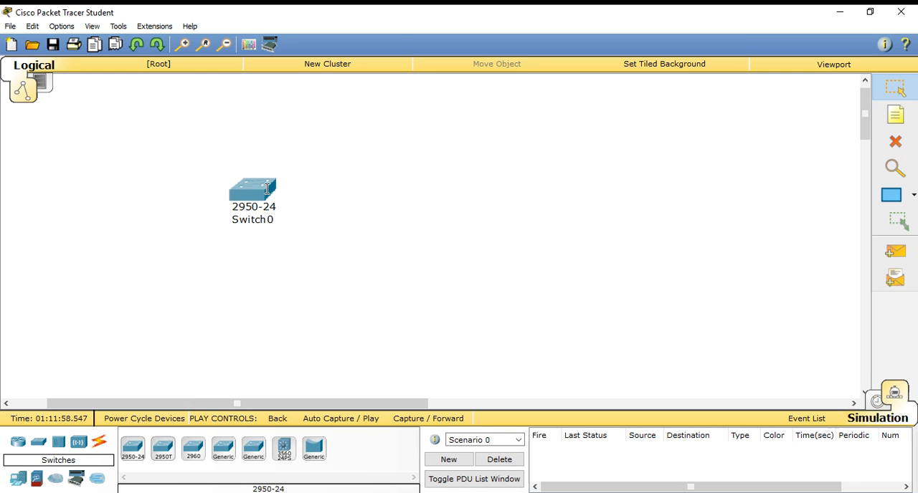
Inspect the switch's physical device view and global configuration settings, and close its window.
{"action": "left_click", "coordinate": [255, 190]}
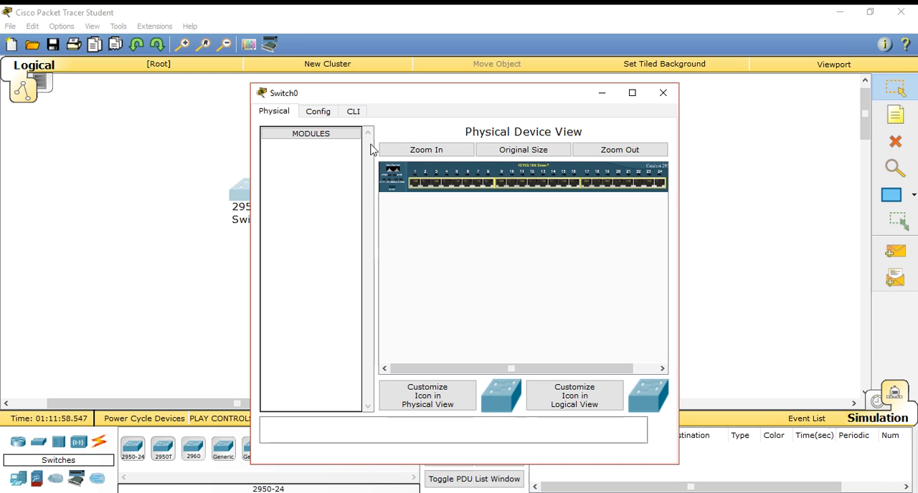
{"action": "left_click", "coordinate": [327, 115]}
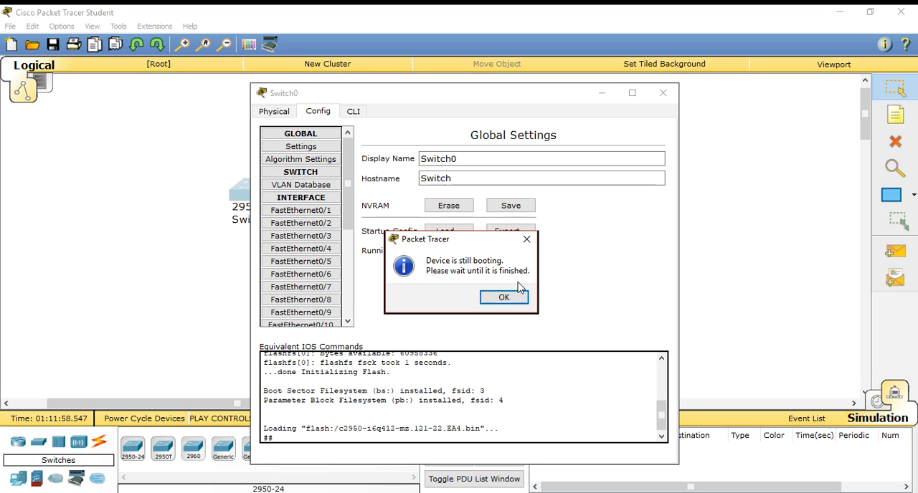
{"action": "left_click", "coordinate": [504, 298]}
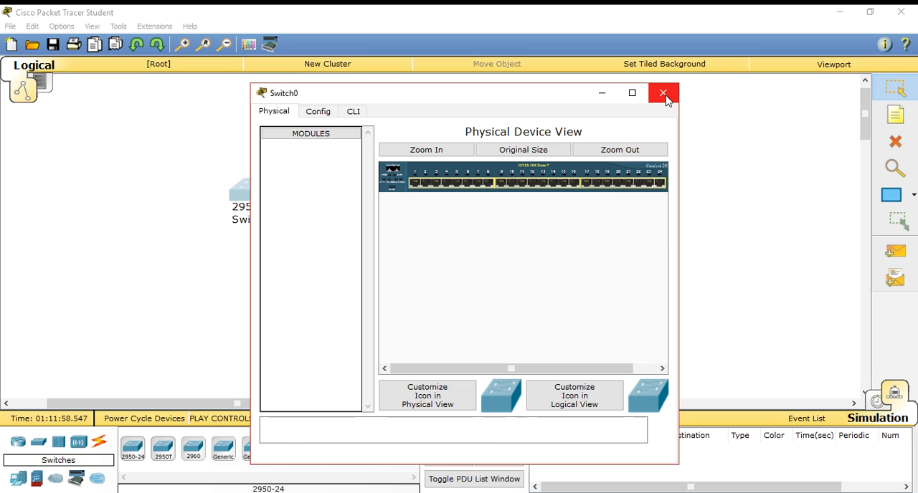
{"action": "left_click", "coordinate": [664, 96]}
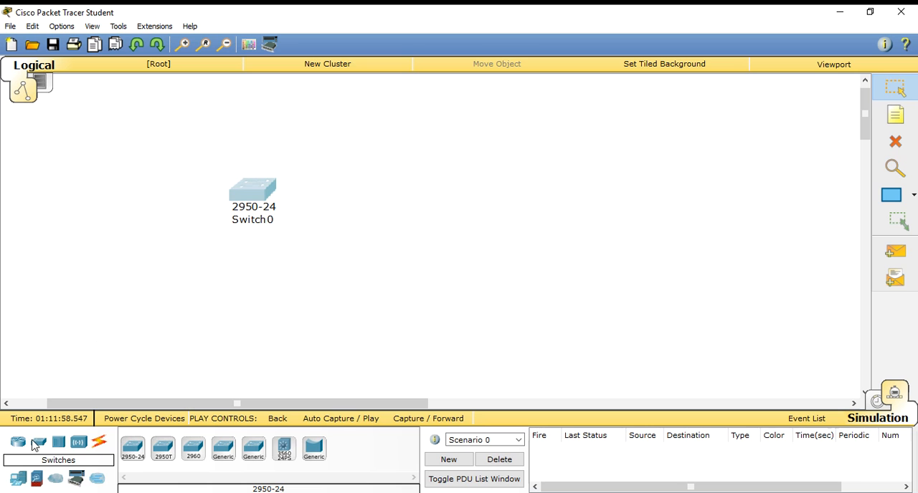
Place four generic PCs around the switch, two above it and two below it.
{"action": "left_click", "coordinate": [18, 483]}
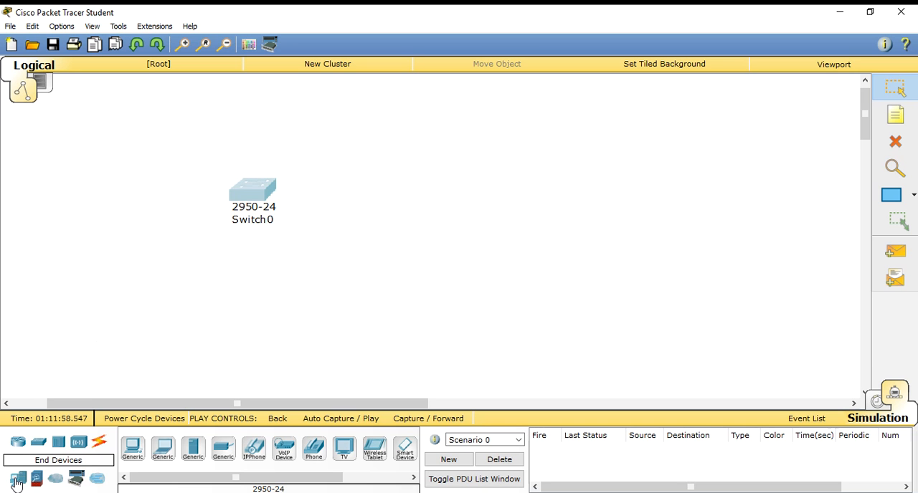
{"action": "left_click", "coordinate": [132, 449]}
{"action": "left_click", "coordinate": [118, 261]}
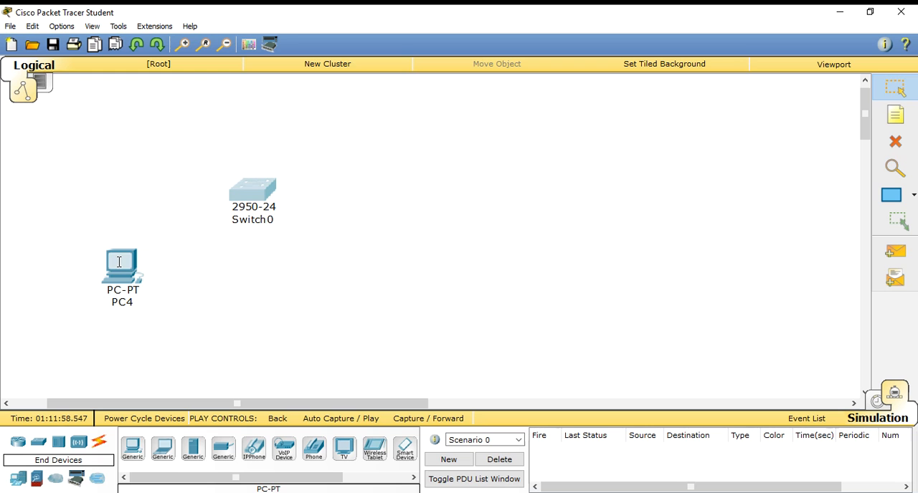
{"action": "left_click", "coordinate": [132, 450]}
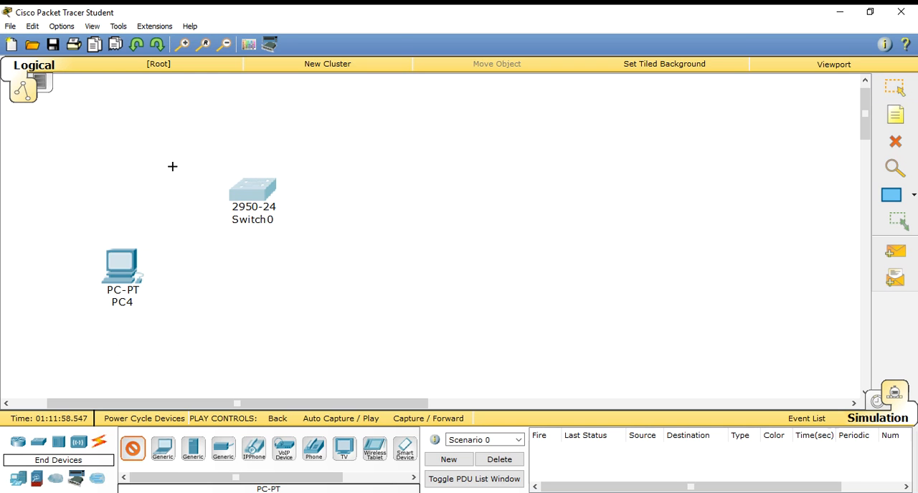
{"action": "left_click", "coordinate": [340, 151]}
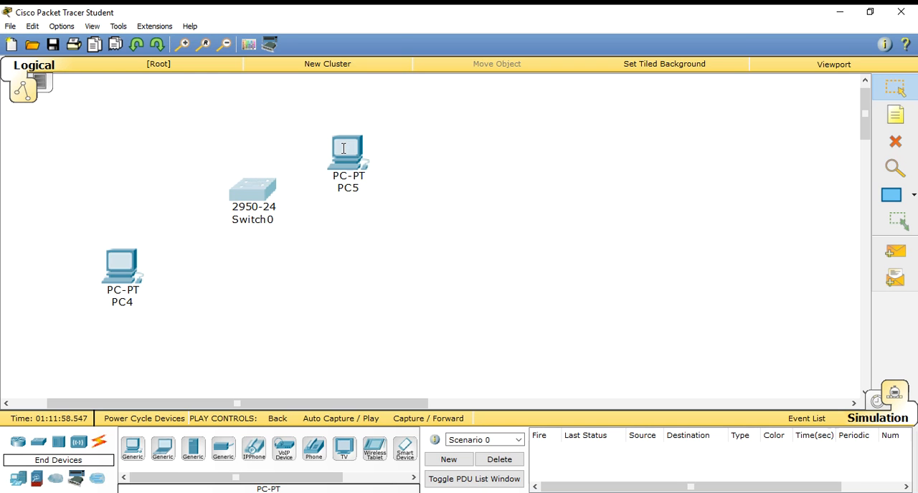
{"action": "left_click", "coordinate": [131, 456]}
{"action": "left_click", "coordinate": [158, 153]}
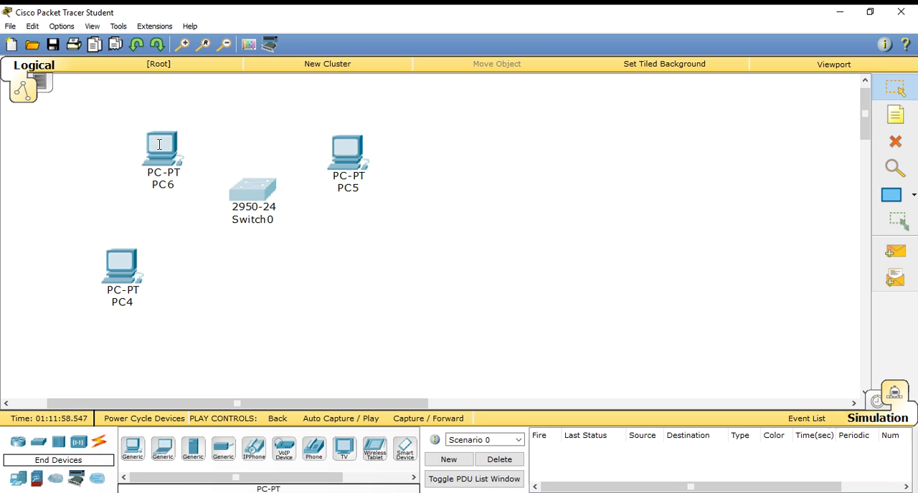
{"action": "left_click", "coordinate": [134, 461]}
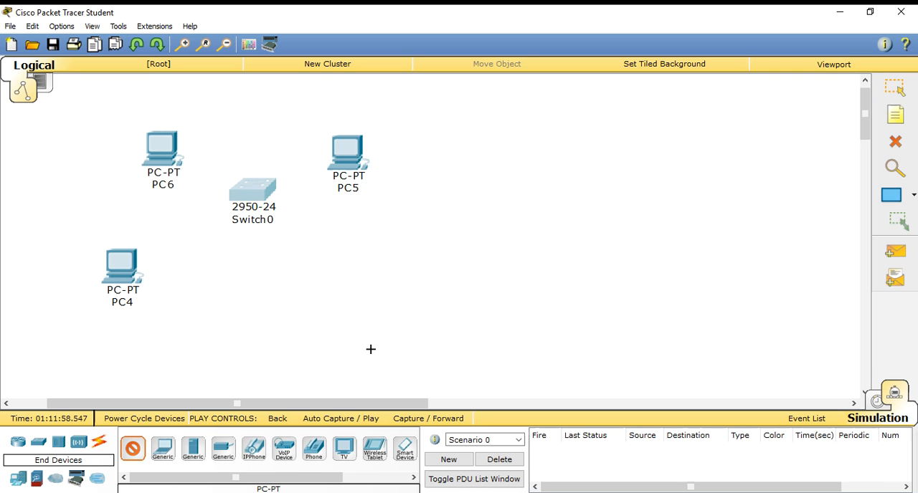
{"action": "left_click", "coordinate": [361, 284]}
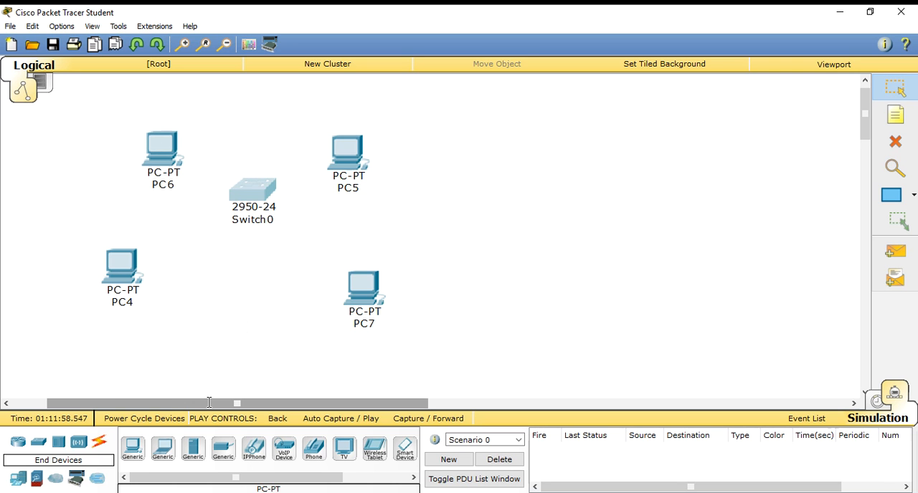
Connect PC6 and PC4 to the switch with automatically chosen cables.
{"action": "left_click", "coordinate": [99, 445]}
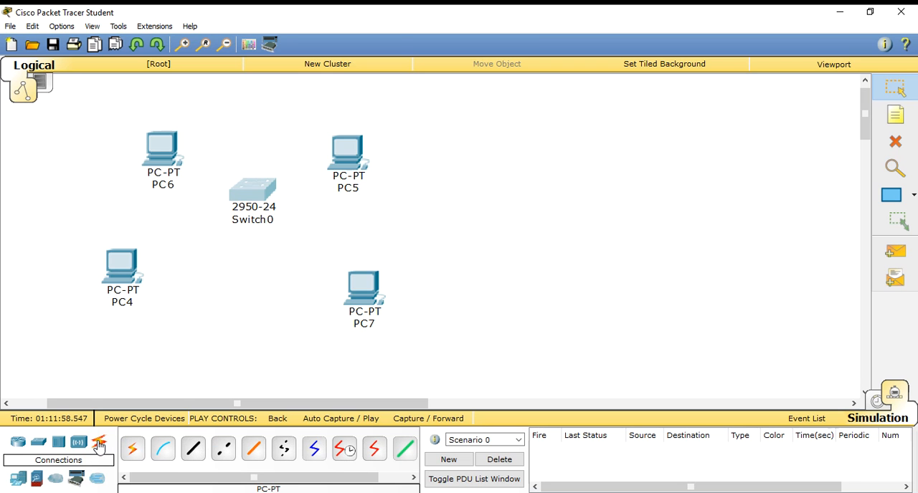
{"action": "left_click", "coordinate": [133, 450]}
{"action": "left_click", "coordinate": [167, 158]}
{"action": "left_click", "coordinate": [251, 190]}
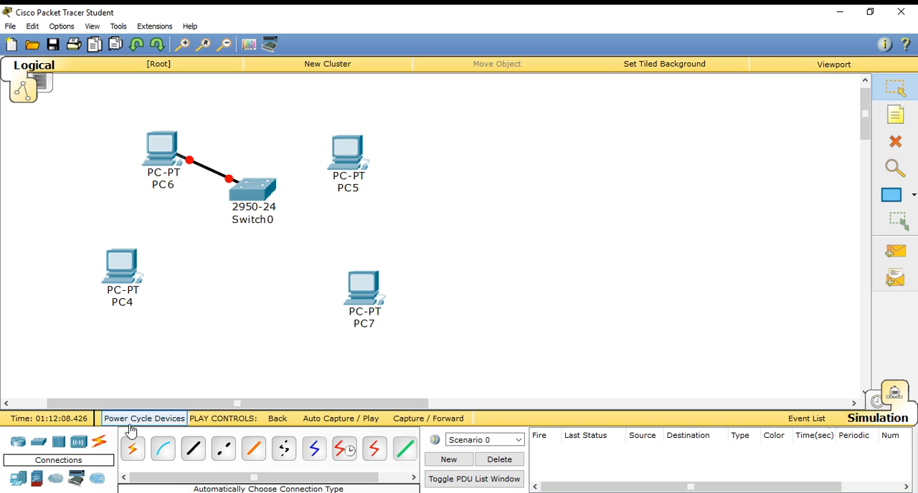
{"action": "left_click", "coordinate": [130, 450]}
{"action": "left_click", "coordinate": [130, 275]}
{"action": "left_click", "coordinate": [244, 195]}
Connect the switch to PC7 and PC5 with automatically chosen cables.
{"action": "left_click", "coordinate": [131, 452]}
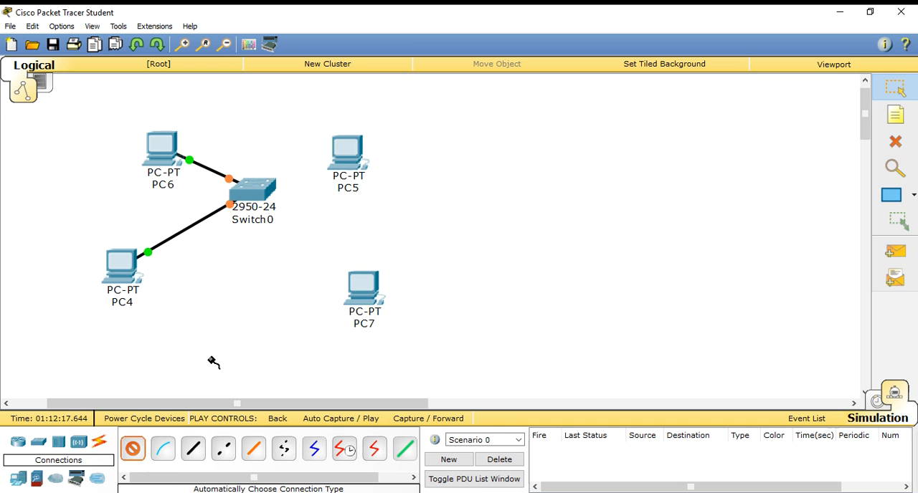
{"action": "left_click", "coordinate": [272, 202]}
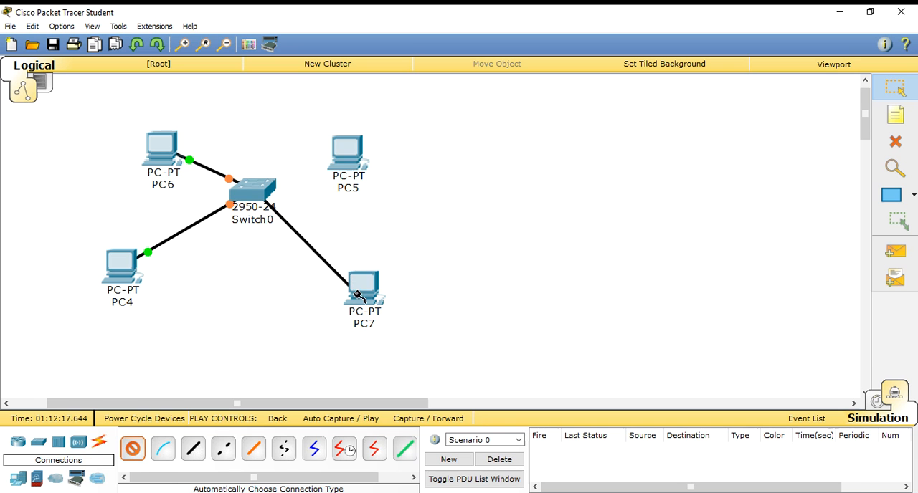
{"action": "left_click", "coordinate": [358, 295]}
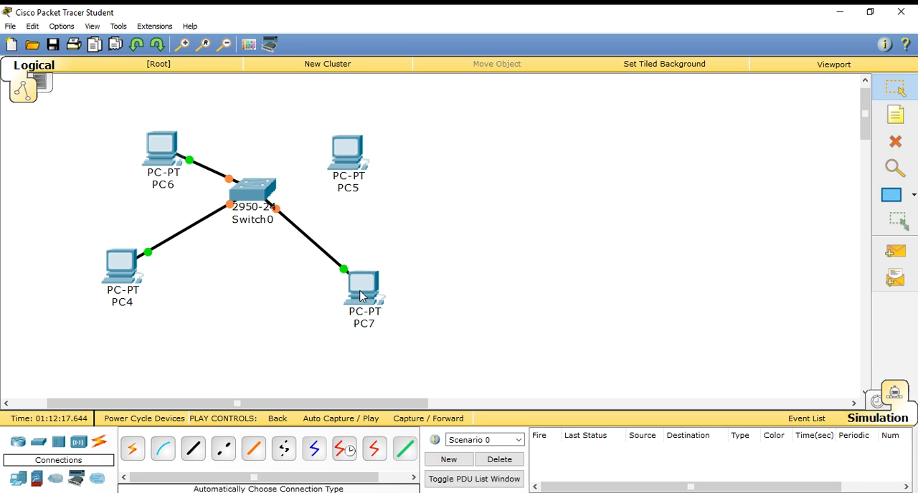
{"action": "left_click", "coordinate": [129, 449]}
{"action": "left_click", "coordinate": [267, 190]}
{"action": "left_click", "coordinate": [351, 159]}
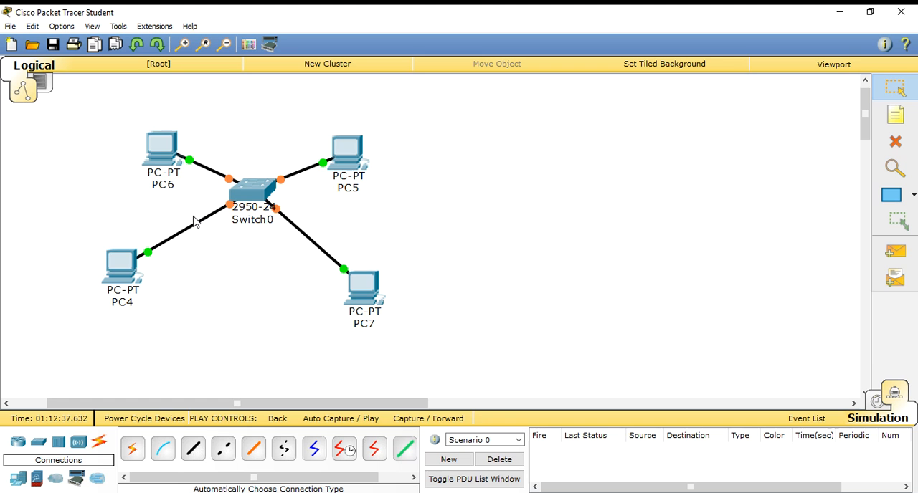
Give PC6's FastEthernet0 interface the static IP address 10.10.10.1 with subnet mask 255.0.0.0.
{"action": "left_click", "coordinate": [162, 151]}
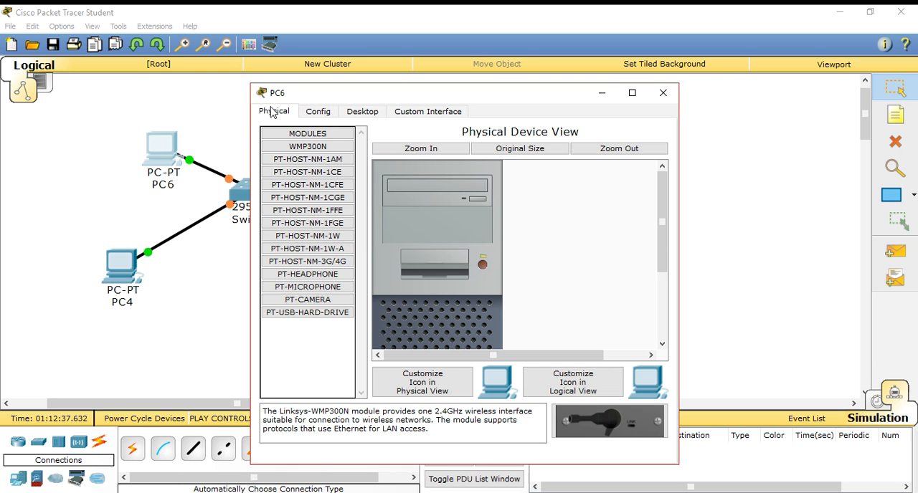
{"action": "left_click", "coordinate": [317, 115]}
{"action": "left_click", "coordinate": [310, 188]}
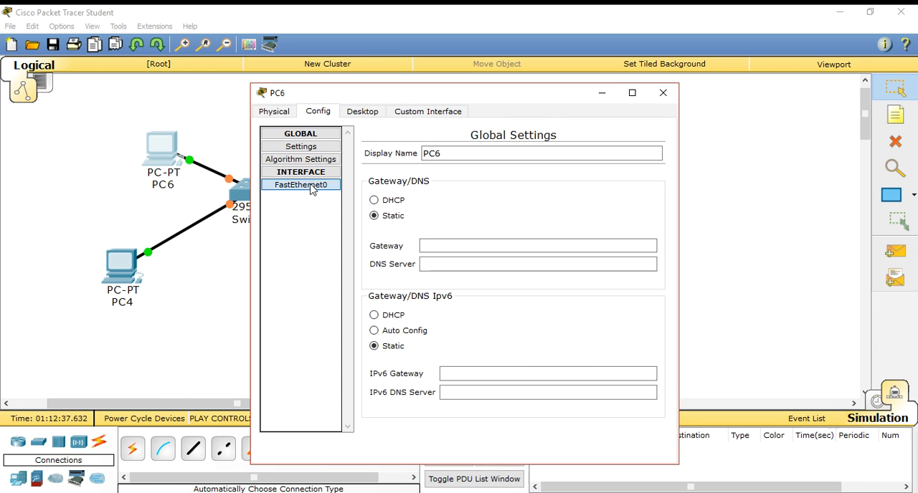
{"action": "left_click", "coordinate": [620, 253]}
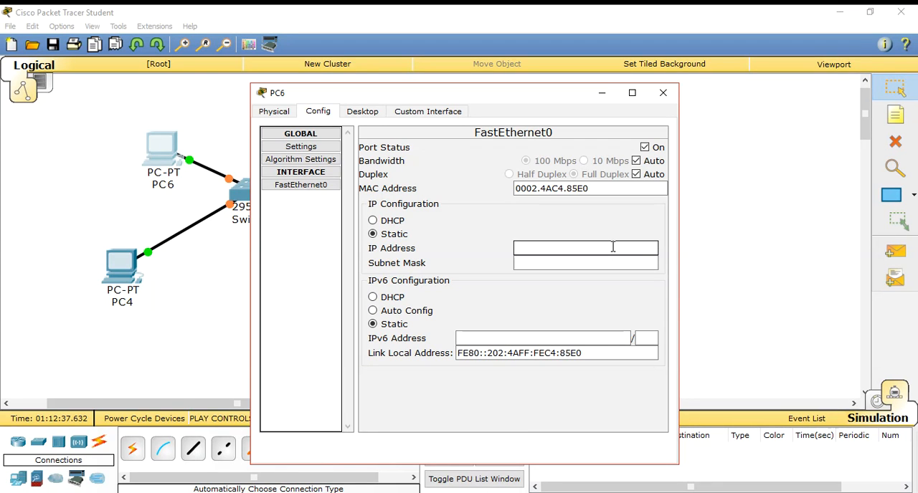
{"action": "type", "text": "10.10.10.1"}
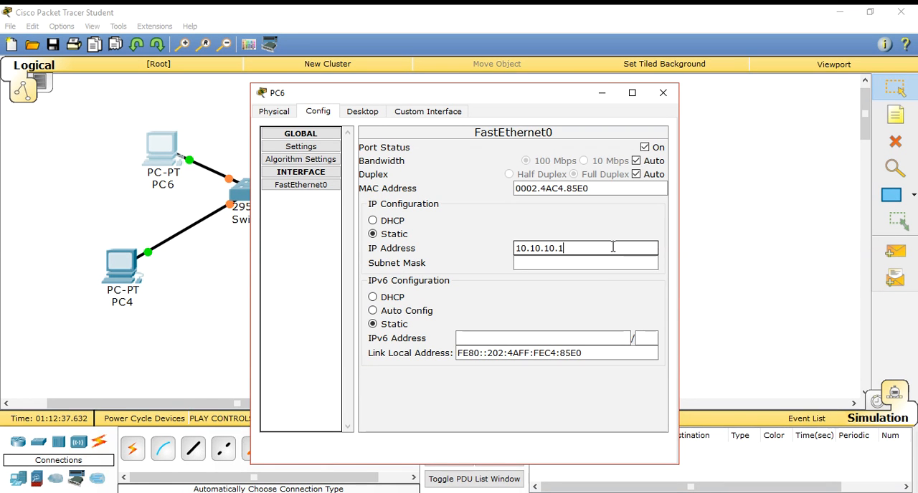
{"action": "left_click", "coordinate": [601, 260]}
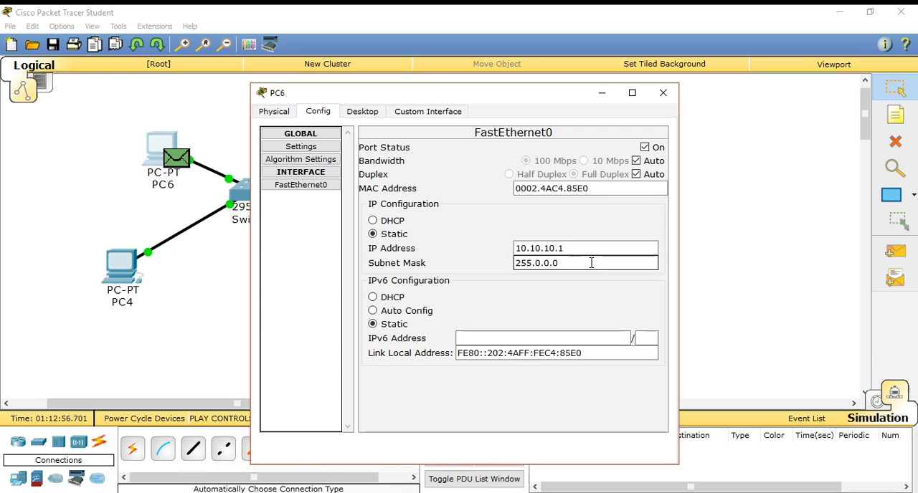
{"action": "left_click", "coordinate": [301, 185]}
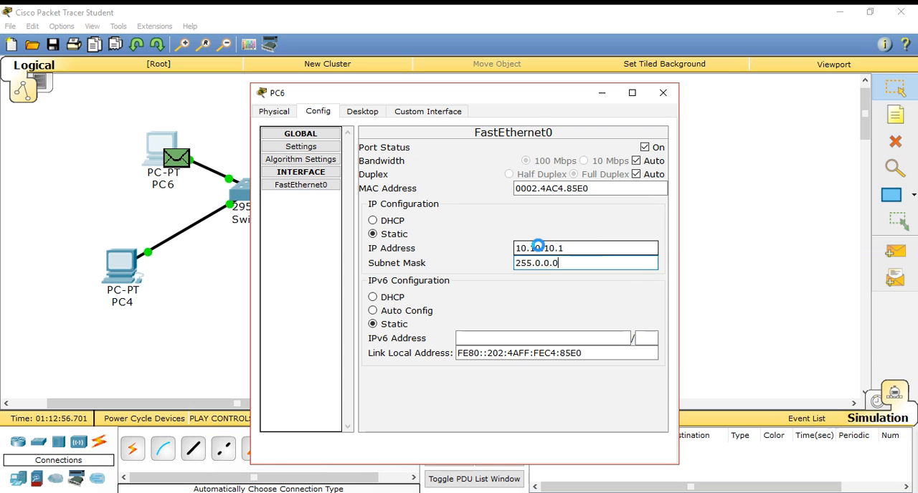
Review PC6's static IP address and subnet mask, and close its configuration window.
{"action": "double_click", "coordinate": [537, 248]}
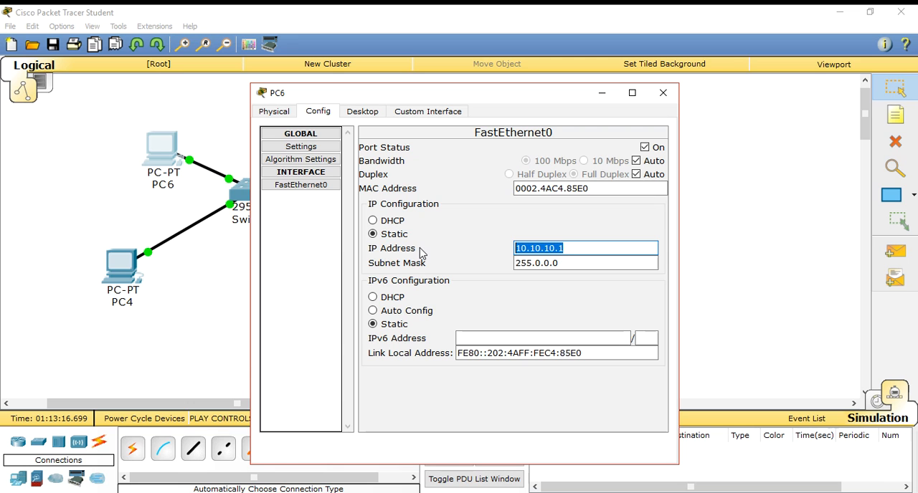
{"action": "left_click", "coordinate": [602, 300]}
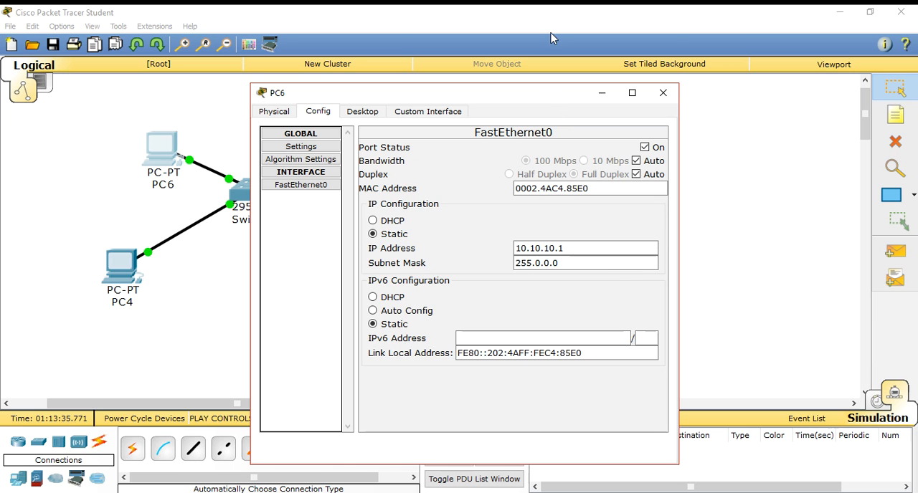
{"action": "left_click_drag", "start_coordinate": [550, 97], "coordinate": [551, 41]}
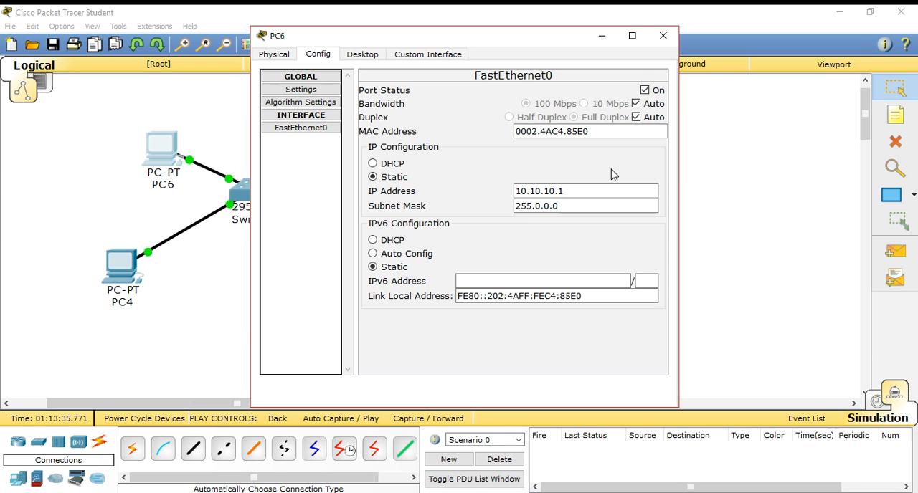
{"action": "left_click", "coordinate": [663, 36]}
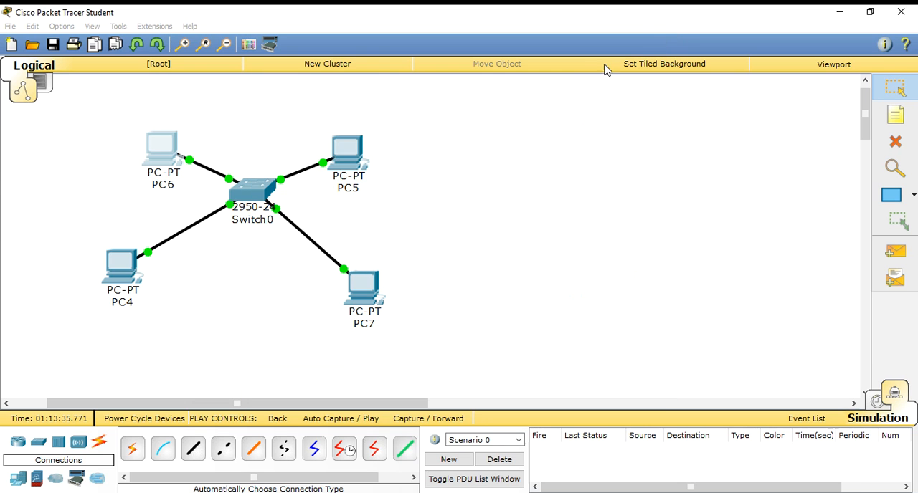
Give PC5's FastEthernet0 interface the static IP address 10.10.10.2 with subnet mask 255.0.0.0.
{"action": "left_click", "coordinate": [358, 158]}
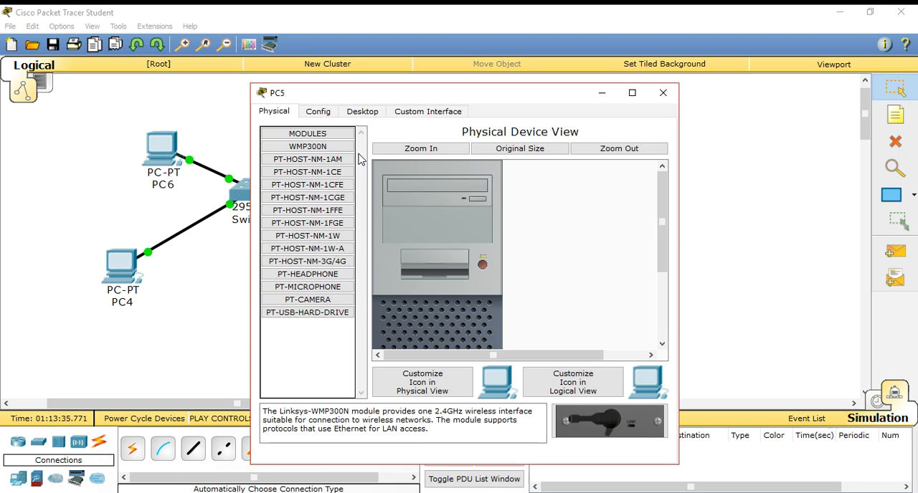
{"action": "left_click", "coordinate": [325, 115]}
{"action": "left_click", "coordinate": [317, 185]}
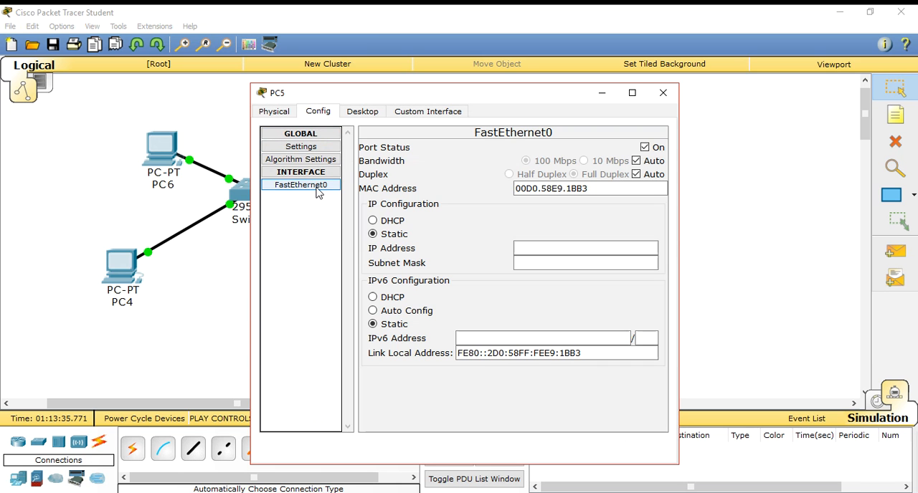
{"action": "left_click", "coordinate": [549, 247]}
{"action": "type", "text": "10.10.10.1"}
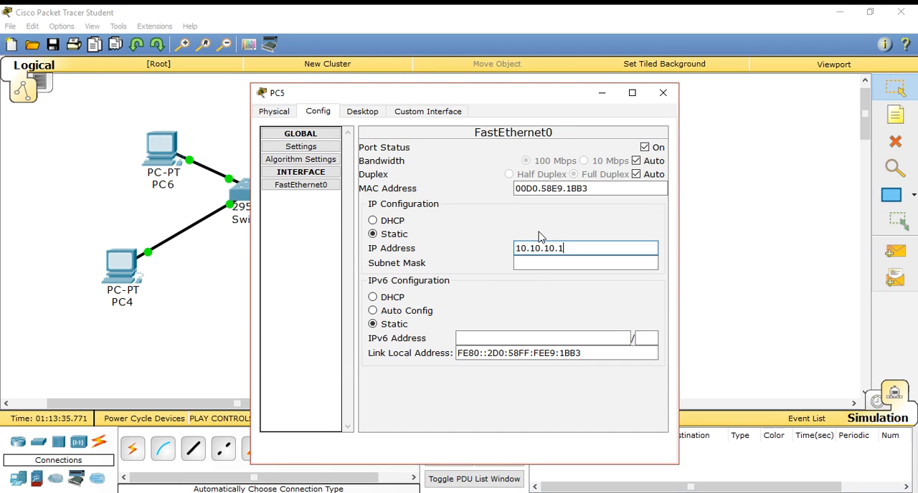
{"action": "key", "text": "Tab"}
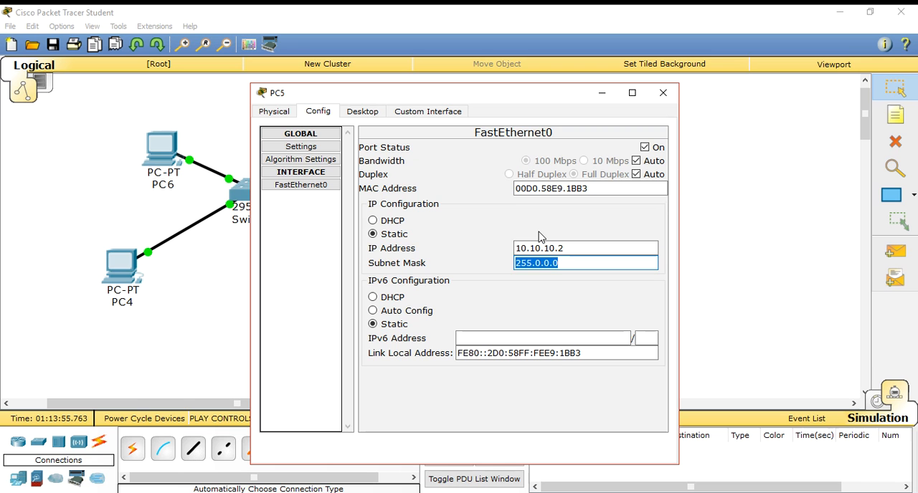
{"action": "key", "text": "Tab"}
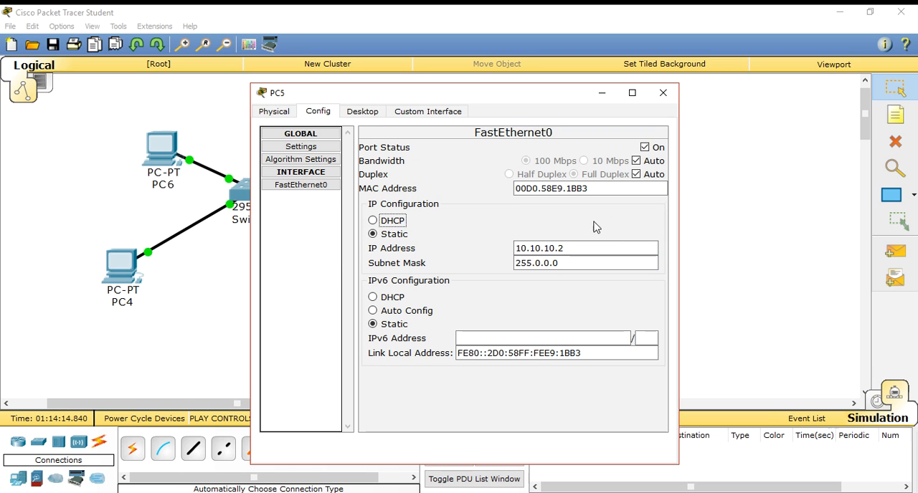
{"action": "left_click", "coordinate": [663, 93]}
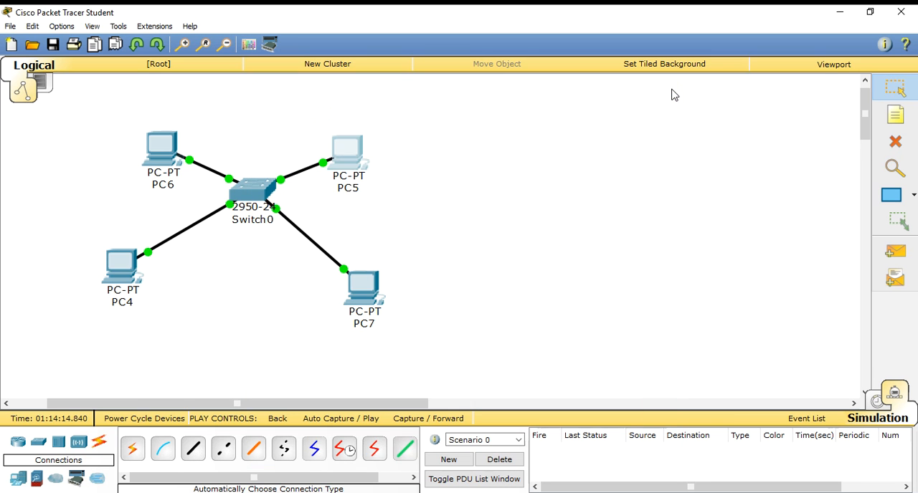
Give PC4's FastEthernet0 interface the static IP address 10.10.10.3 with subnet mask 255.0.0.0.
{"action": "left_click", "coordinate": [130, 263]}
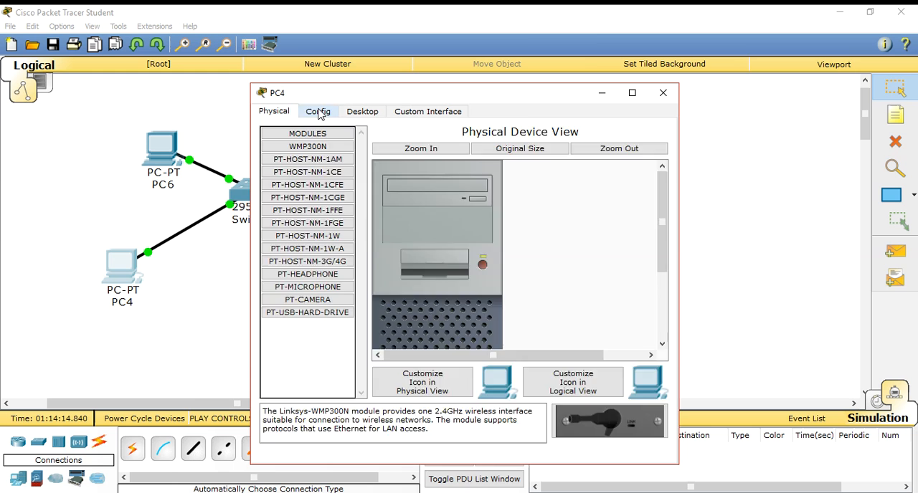
{"action": "left_click", "coordinate": [317, 112]}
{"action": "left_click", "coordinate": [324, 185]}
{"action": "left_click", "coordinate": [563, 246]}
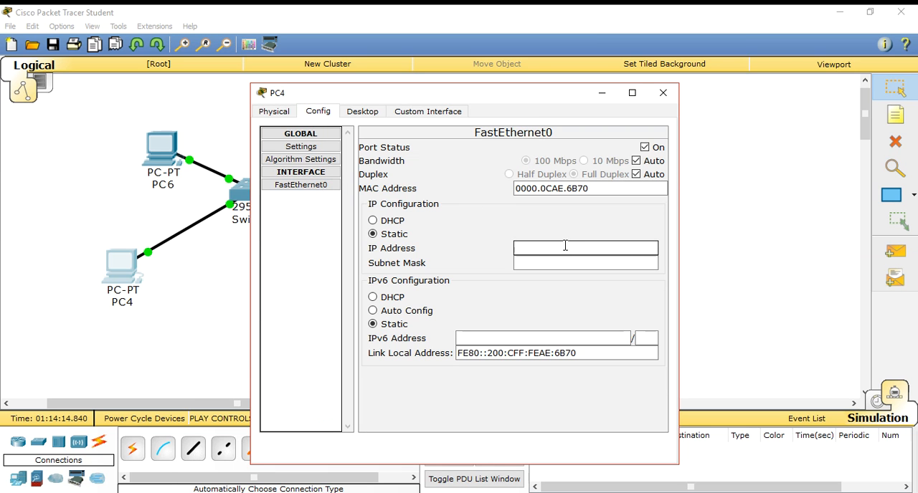
{"action": "type", "text": "10.10.10."}
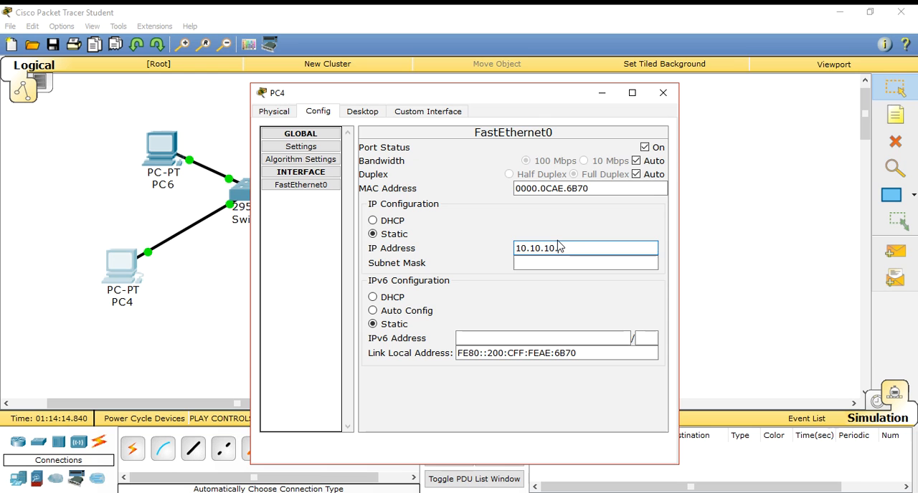
{"action": "type", "text": "3"}
{"action": "left_click", "coordinate": [578, 263]}
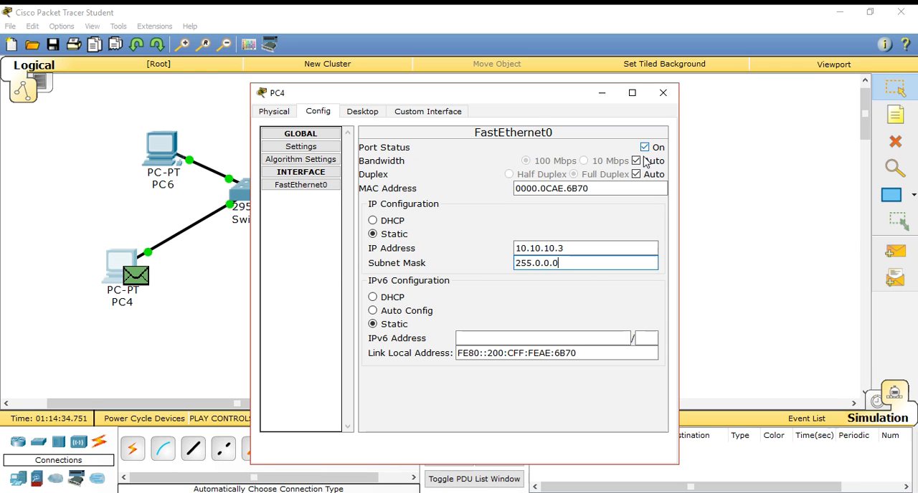
{"action": "left_click", "coordinate": [668, 91]}
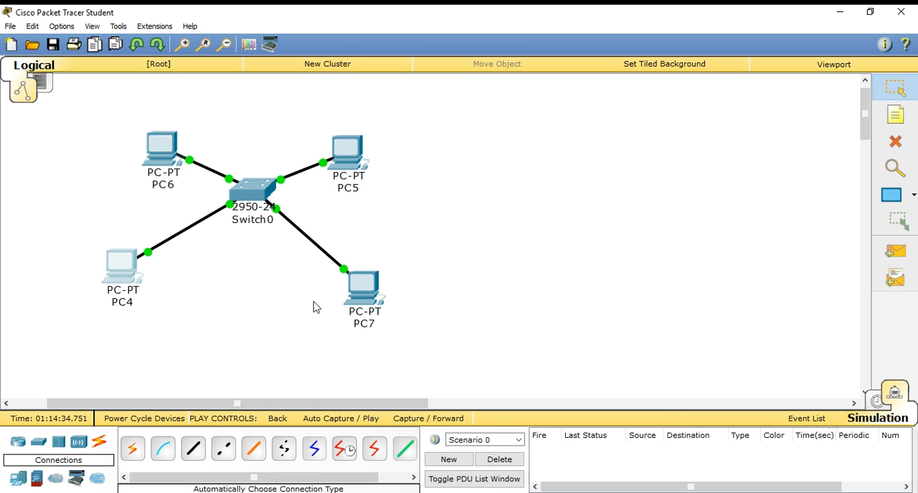
Give PC7's FastEthernet0 interface the static IP address 10.10.10.4 with subnet mask 255.0.0.0.
{"action": "left_click", "coordinate": [363, 294]}
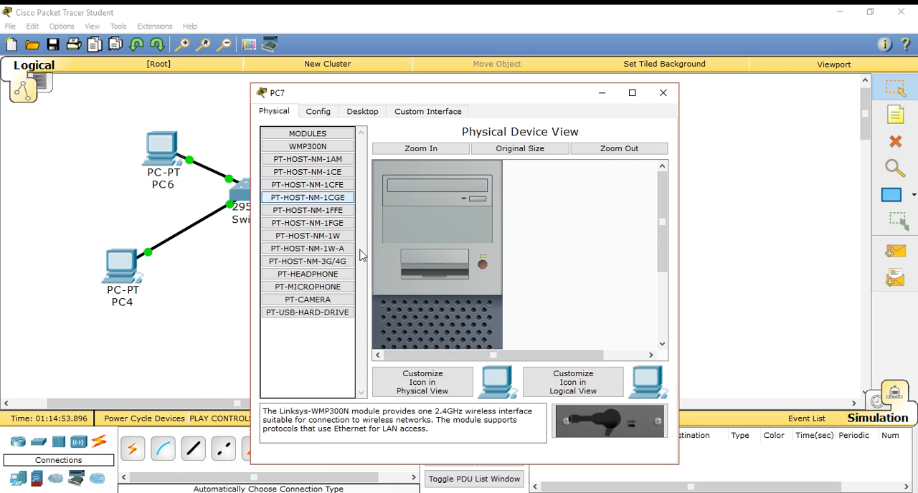
{"action": "left_click", "coordinate": [324, 111]}
{"action": "left_click", "coordinate": [325, 186]}
{"action": "left_click", "coordinate": [551, 248]}
{"action": "type", "text": "10.10.10.1"}
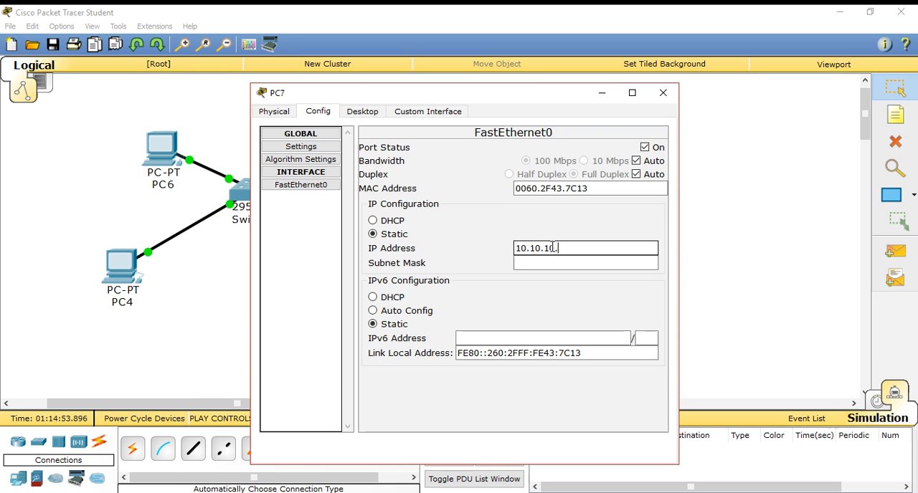
{"action": "left_click", "coordinate": [550, 262]}
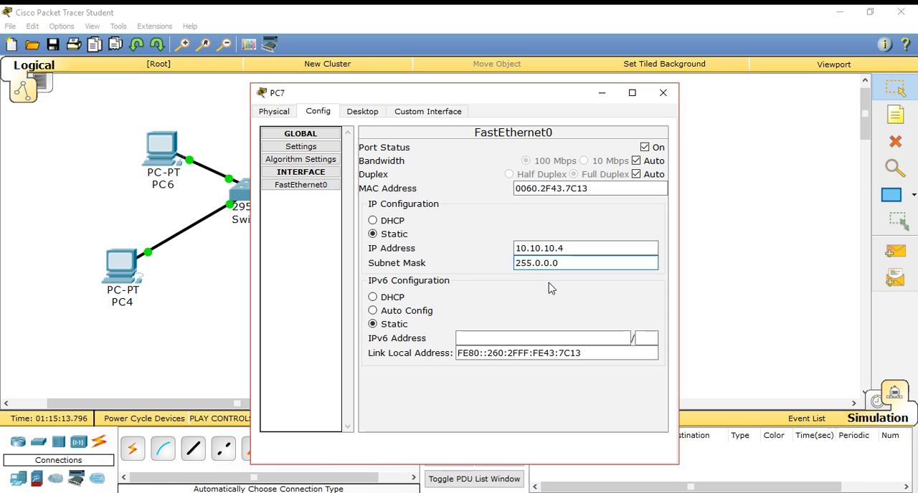
{"action": "left_click", "coordinate": [663, 93]}
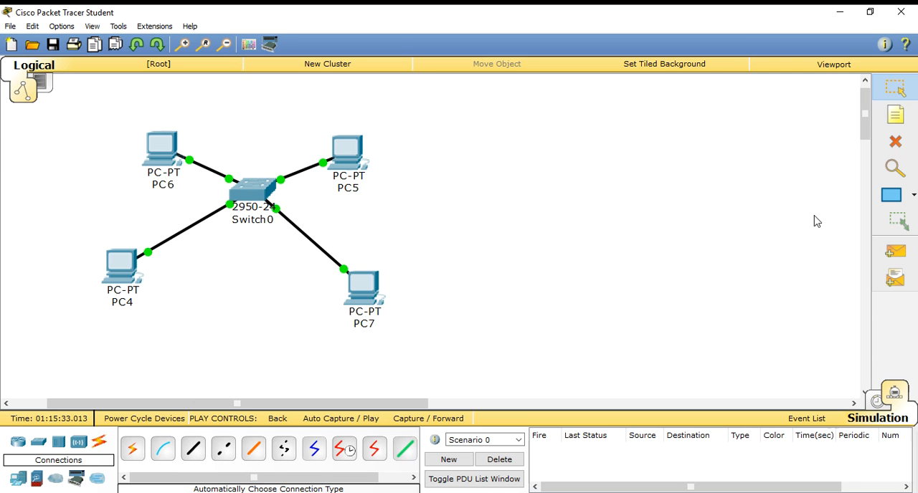
Add a simple PDU from PC6 to PC7 and switch to Realtime mode to deliver it.
{"action": "left_click", "coordinate": [893, 255]}
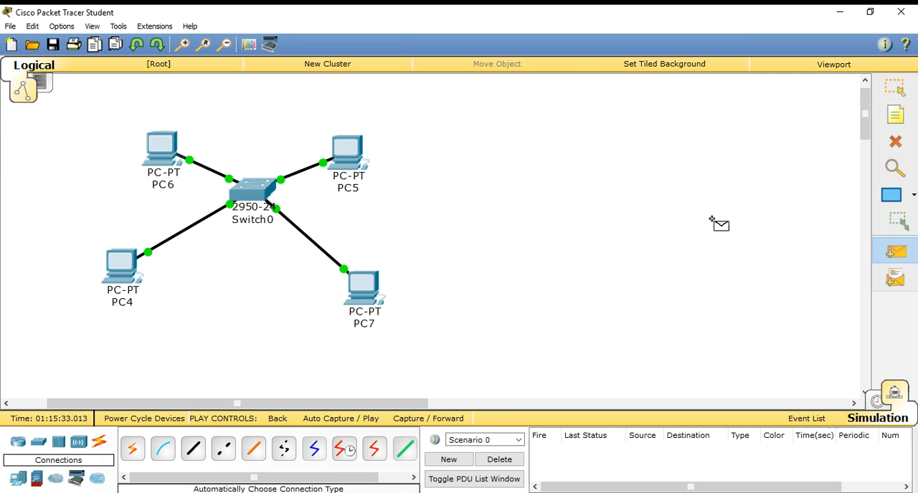
{"action": "left_click", "coordinate": [159, 150]}
{"action": "left_click", "coordinate": [366, 287]}
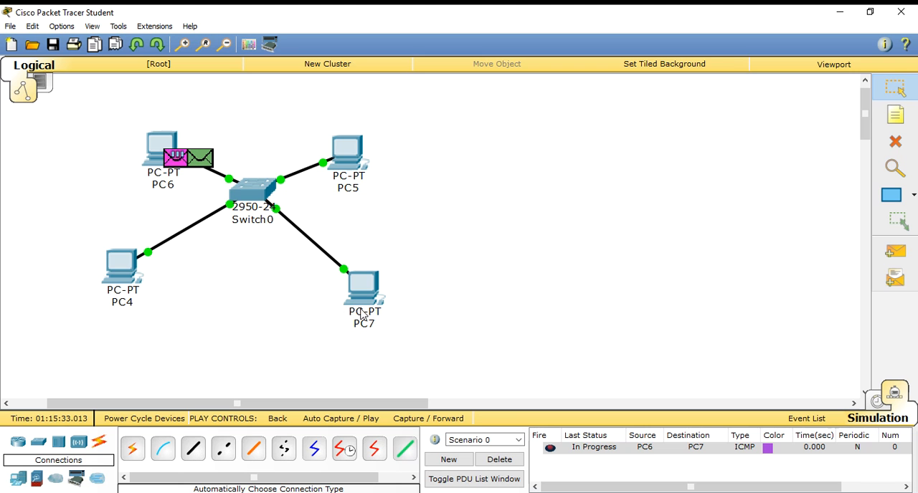
{"action": "left_click", "coordinate": [877, 401]}
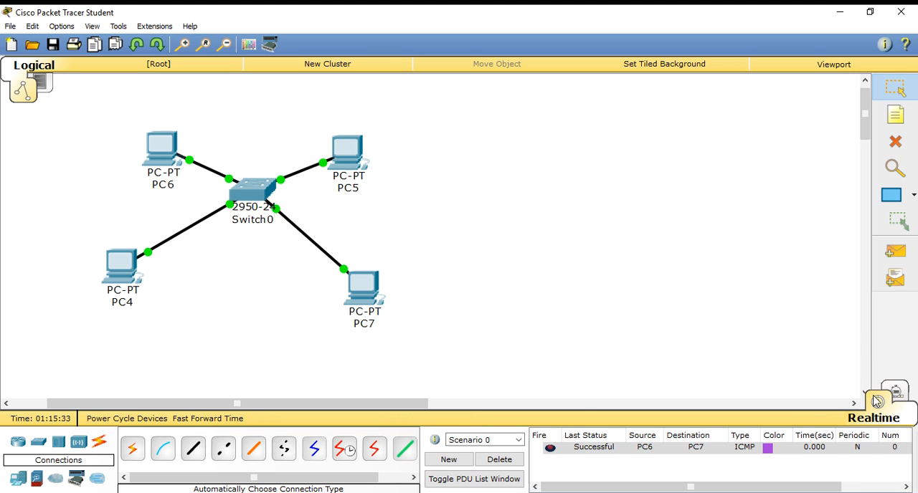
Play the PC6-to-PC7 message with automatic capture in Simulation mode, stop the playback and return to Realtime mode.
{"action": "left_click", "coordinate": [907, 395]}
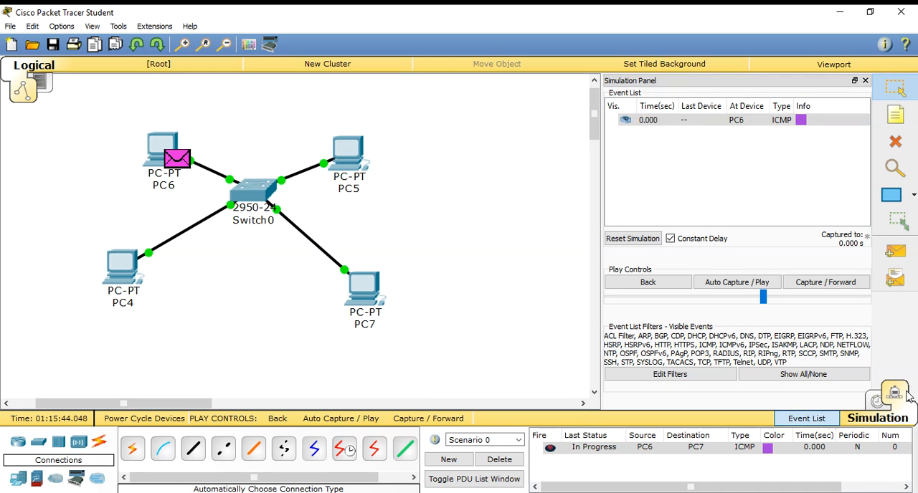
{"action": "left_click", "coordinate": [738, 284]}
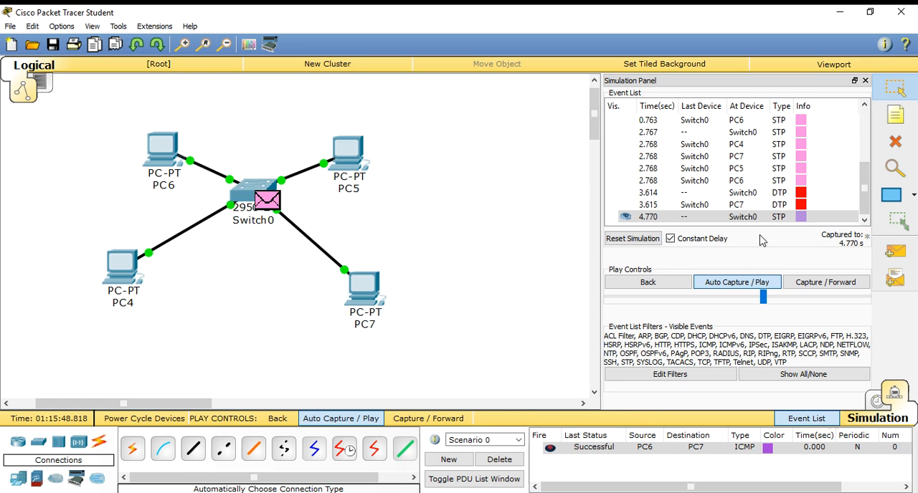
{"action": "left_click", "coordinate": [727, 289]}
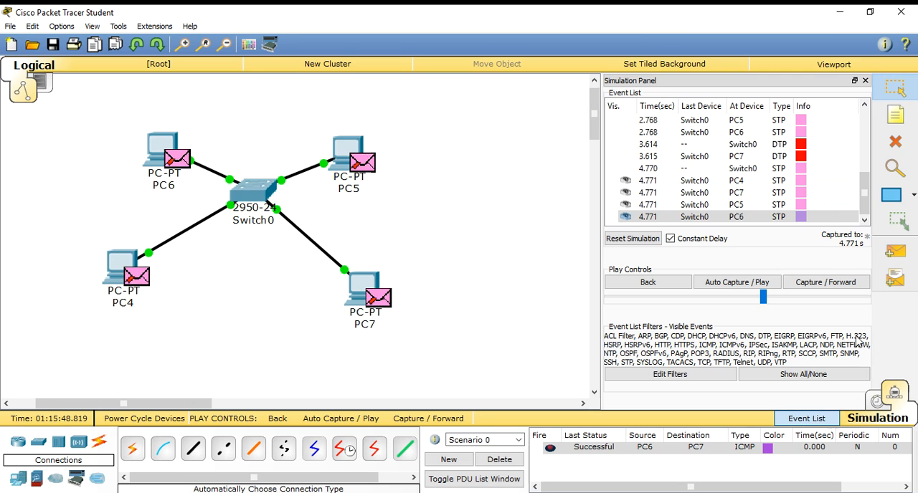
{"action": "left_click", "coordinate": [876, 401]}
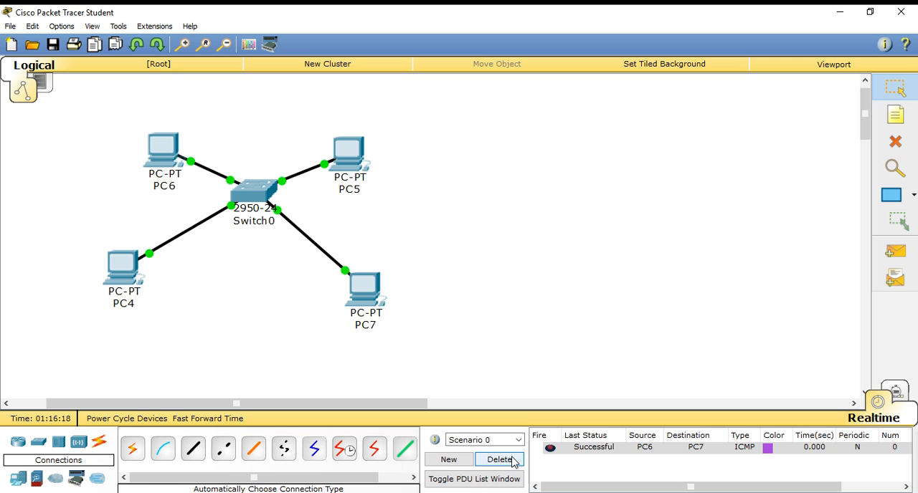
Exclude ARP from the visible simulation events and return to Realtime mode.
{"action": "left_click", "coordinate": [896, 392]}
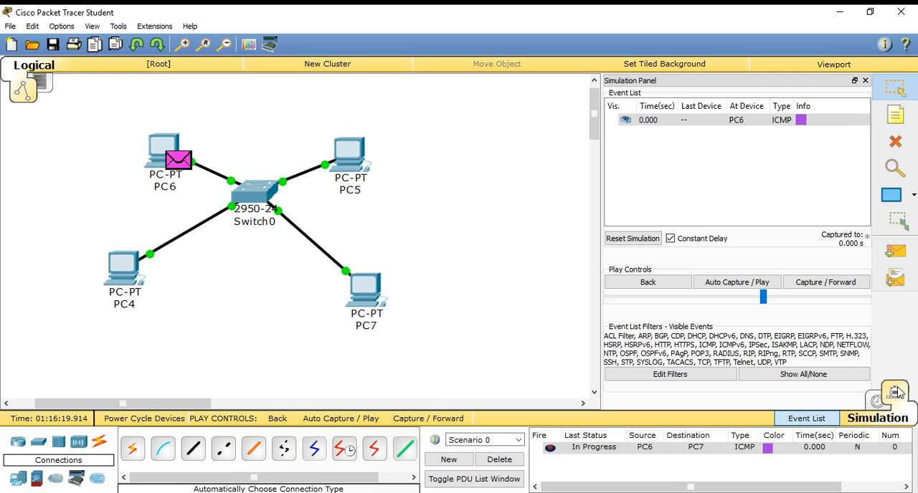
{"action": "left_click", "coordinate": [679, 375]}
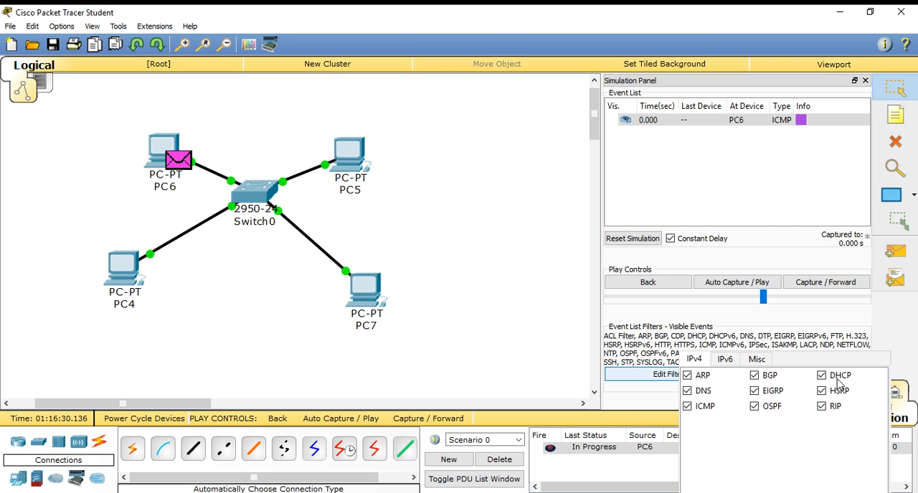
{"action": "left_click", "coordinate": [687, 375]}
{"action": "left_click", "coordinate": [638, 398]}
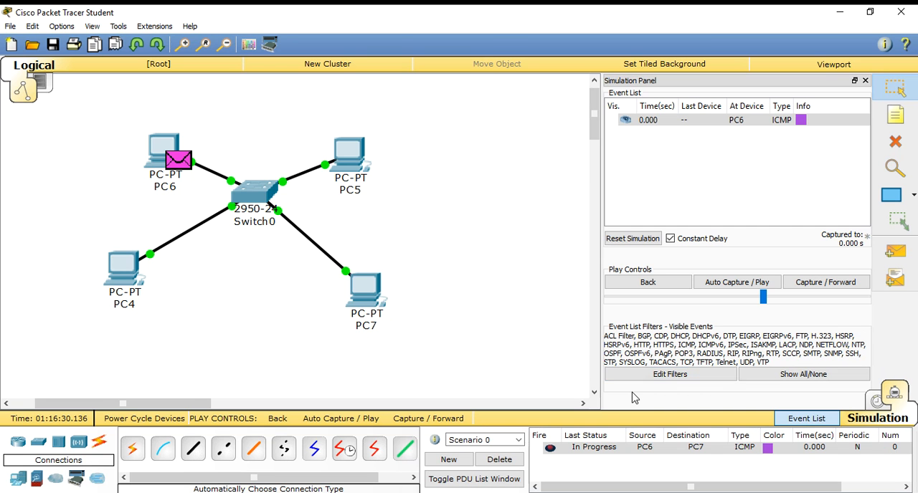
{"action": "left_click", "coordinate": [879, 404]}
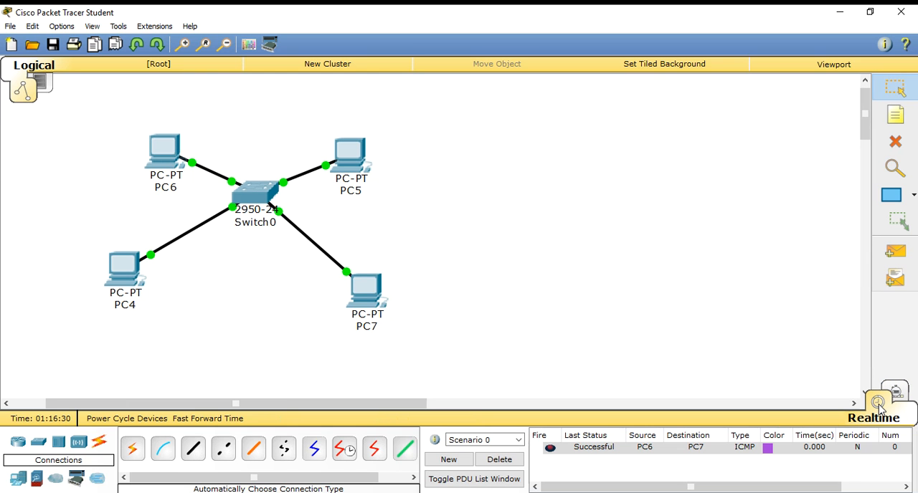
Examine the ports on Switch0's enlarged physical device view, from the first to the last and back.
{"action": "left_click", "coordinate": [254, 191]}
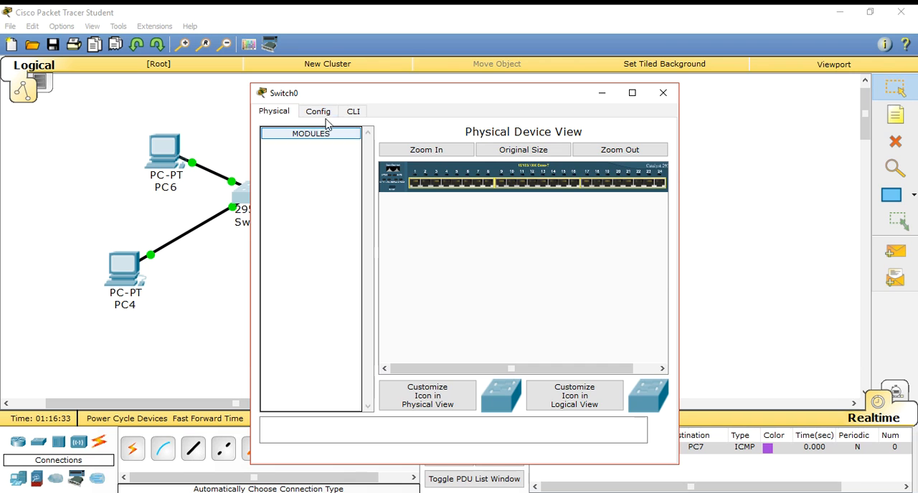
{"action": "left_click", "coordinate": [431, 152]}
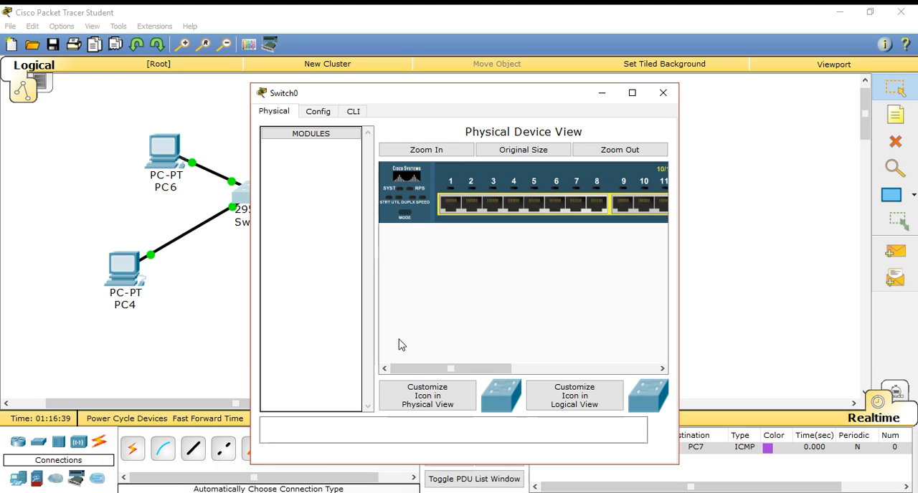
{"action": "left_click_drag", "start_coordinate": [413, 369], "coordinate": [544, 380]}
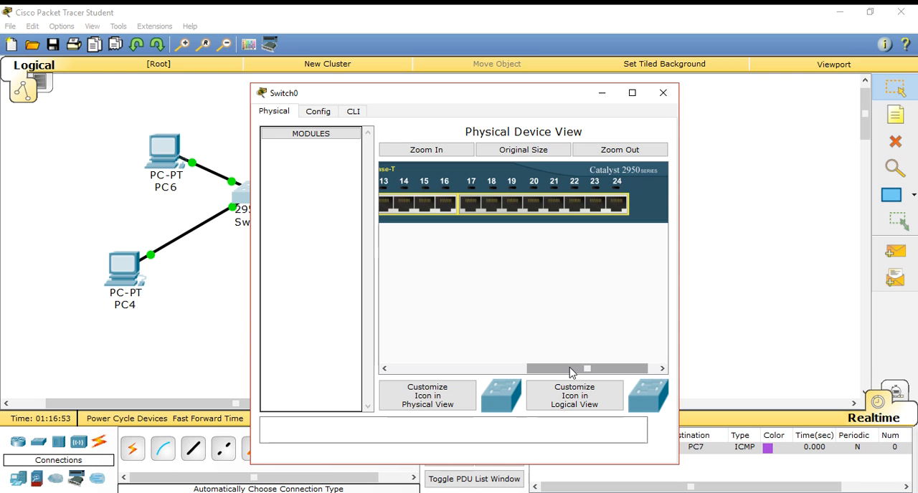
{"action": "left_click_drag", "start_coordinate": [588, 371], "coordinate": [412, 369]}
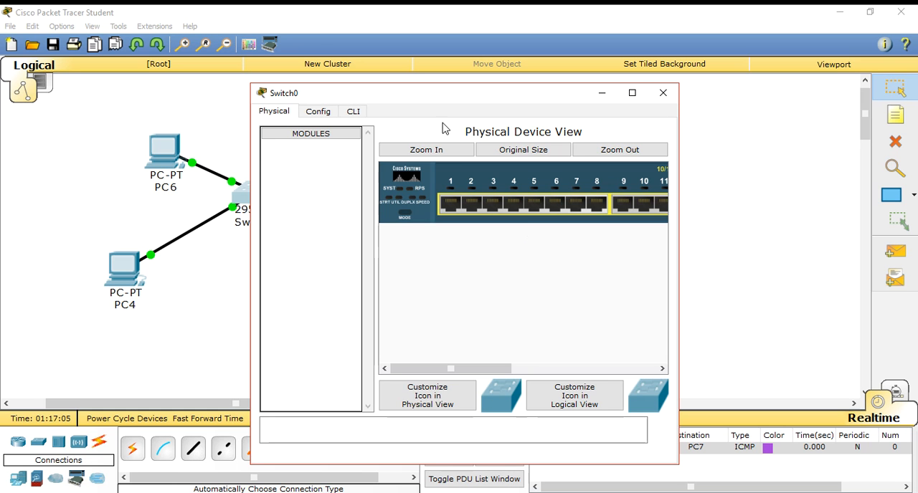
Look through Switch0's configurable FastEthernet interfaces down to FastEthernet0/24 and close the switch window.
{"action": "left_click", "coordinate": [321, 116]}
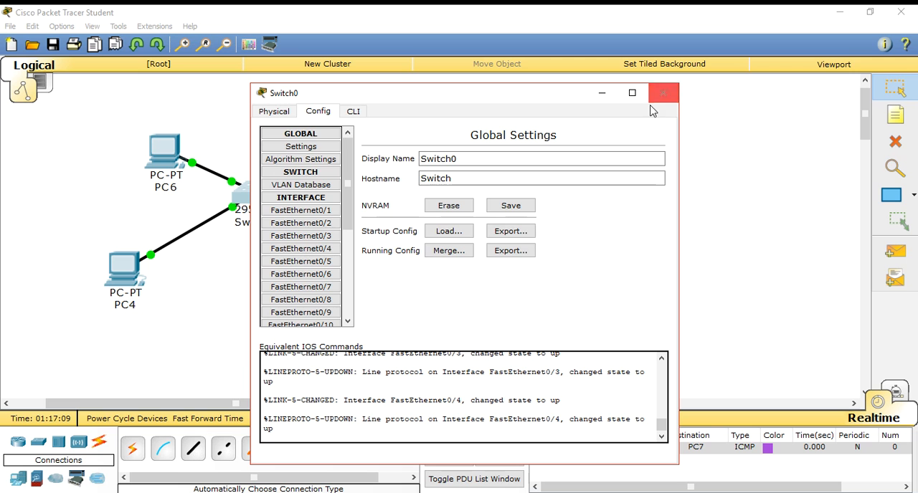
{"action": "scroll", "coordinate": [351, 206], "scroll_direction": "down", "scroll_amount": 1}
{"action": "scroll", "coordinate": [352, 206], "scroll_direction": "down", "scroll_amount": 4}
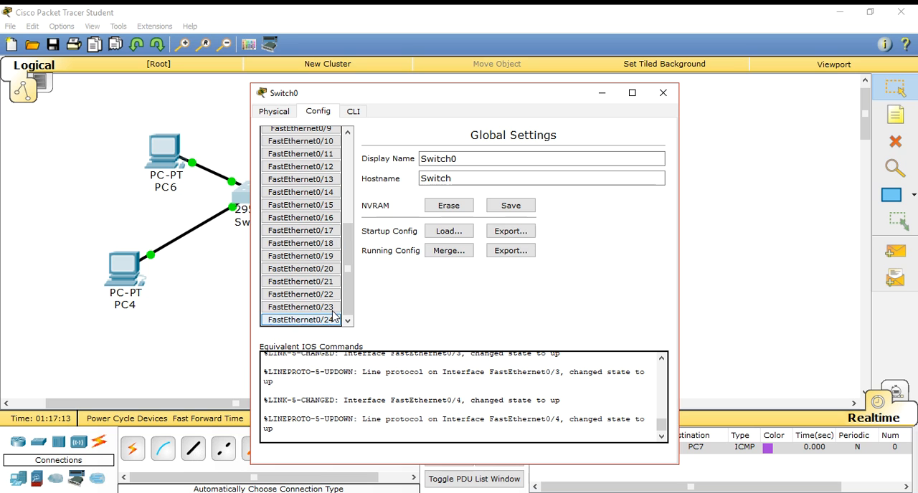
{"action": "left_click", "coordinate": [662, 93]}
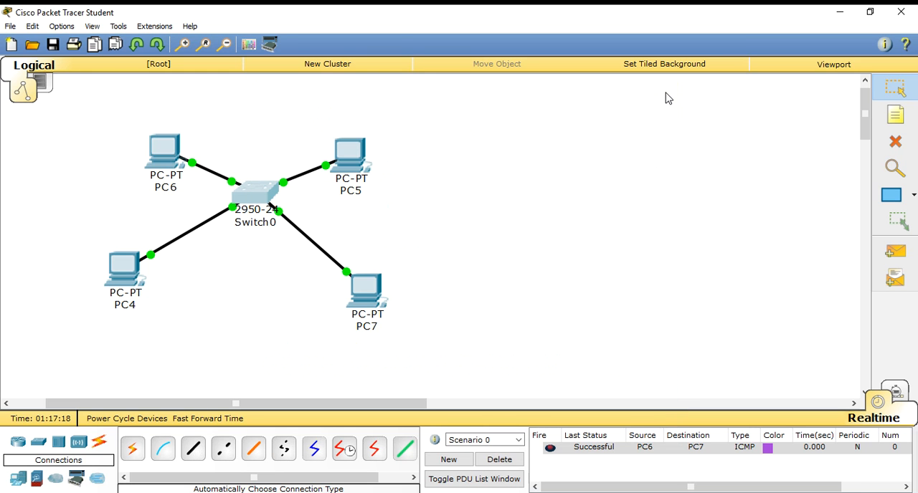